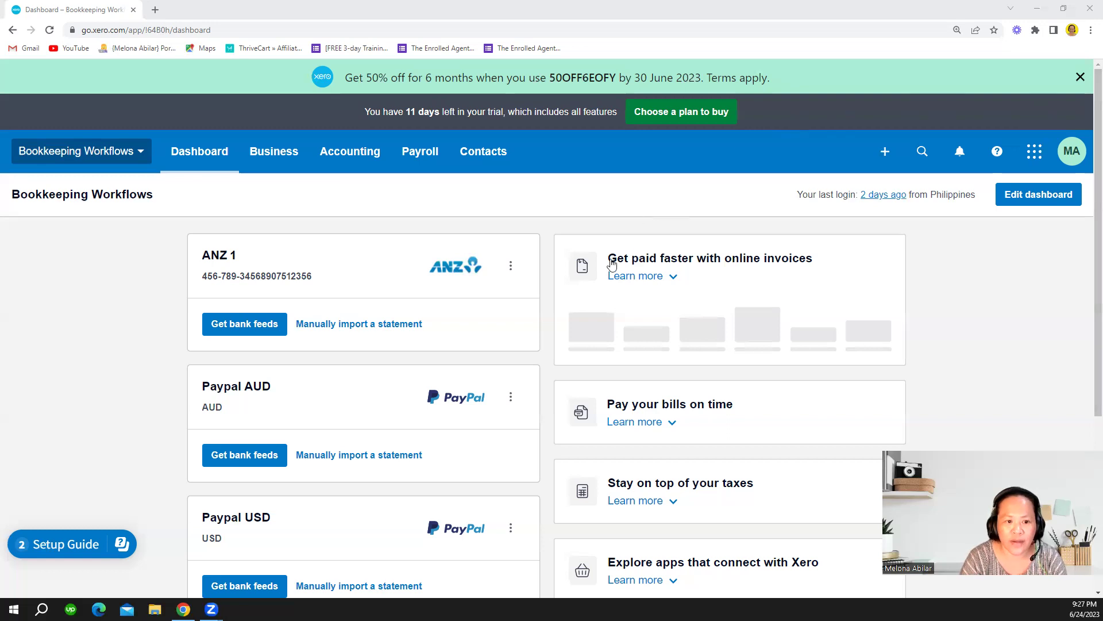
- Review the Tax rates list under Advanced settings, including GST on Income and GST on Expenses at 10%
click(357, 152)
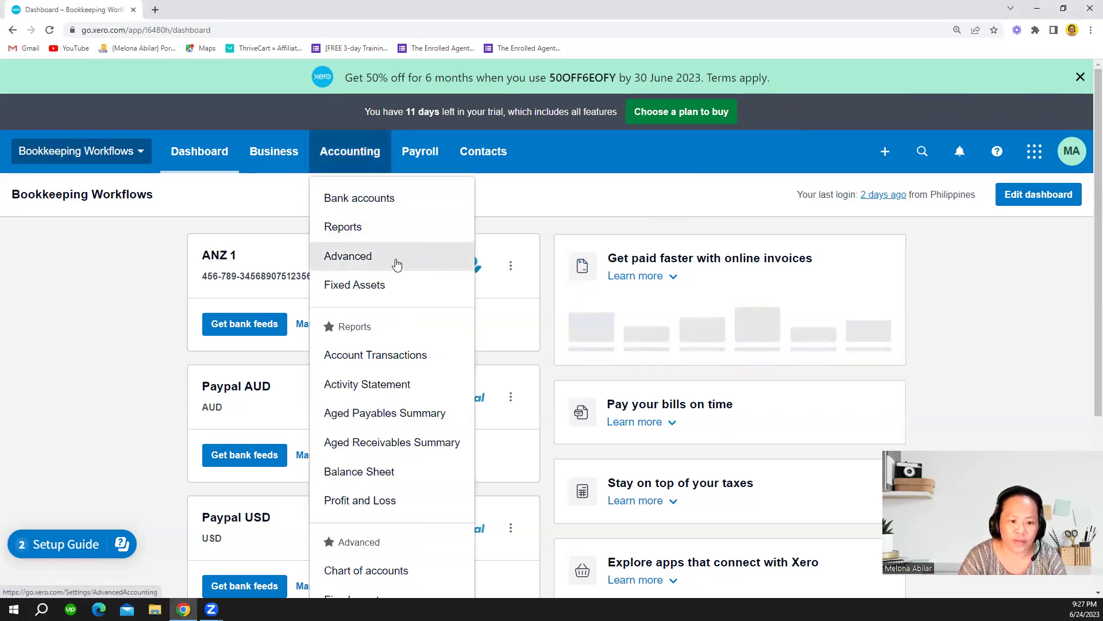
click(397, 263)
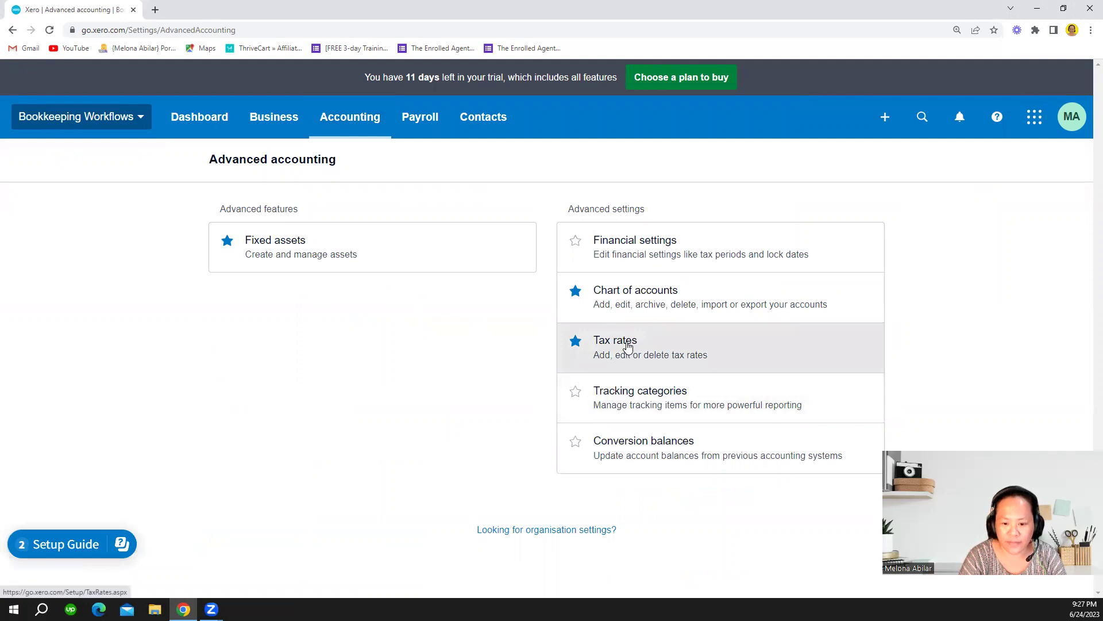
click(661, 349)
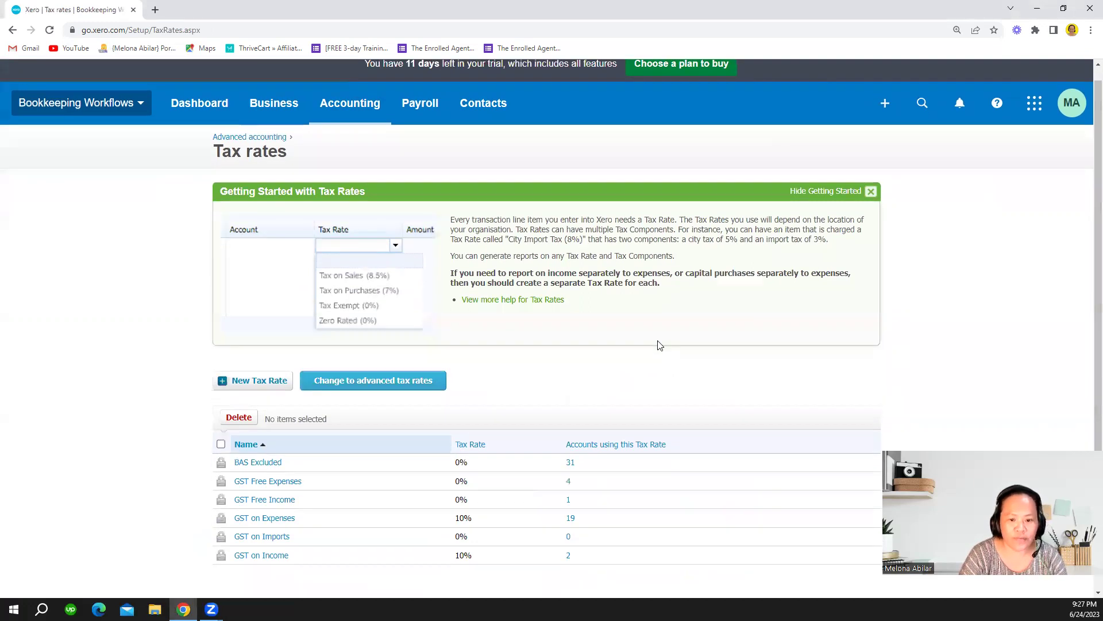
scroll(660, 345, down, 1)
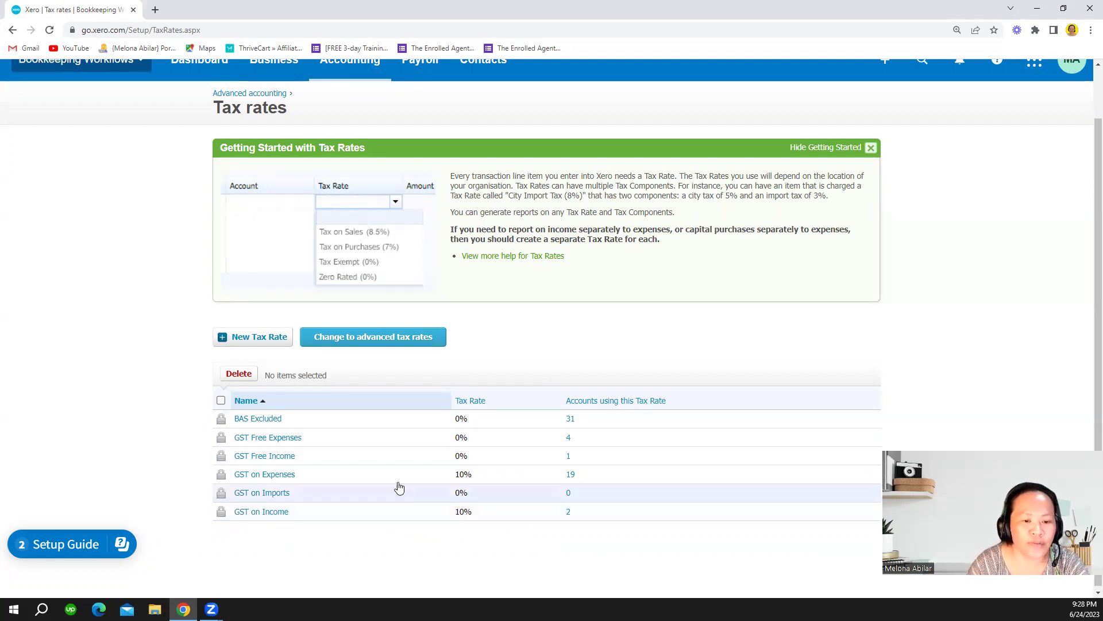
- Open the Chart of accounts to see accounts like 200 Sales and 260 Other Revenue with their tax rates
scroll(439, 379, up, 2)
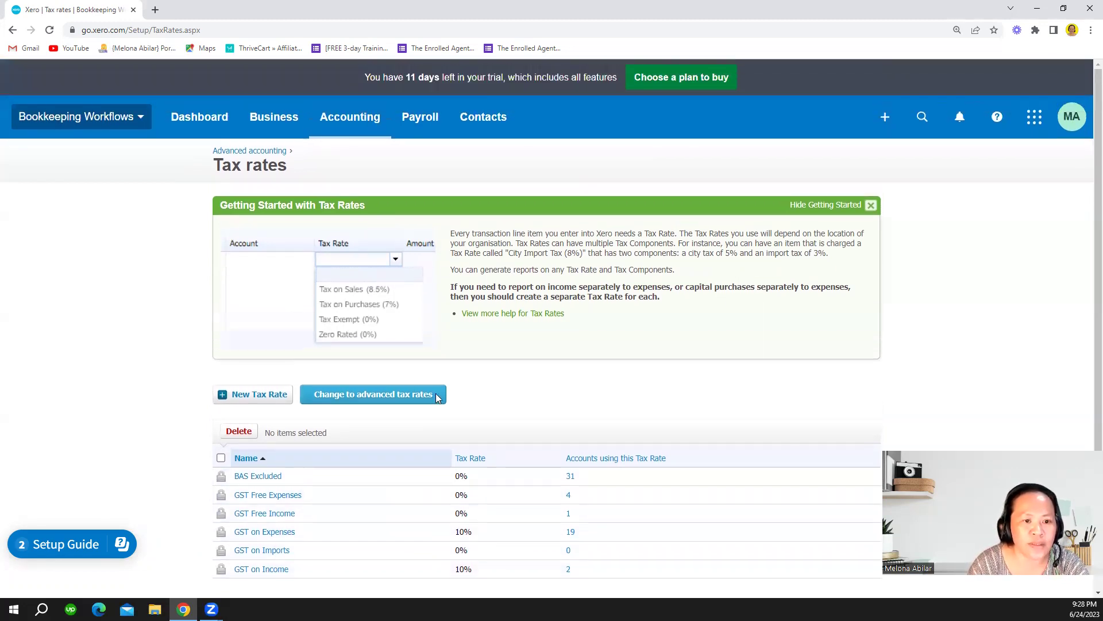
click(363, 119)
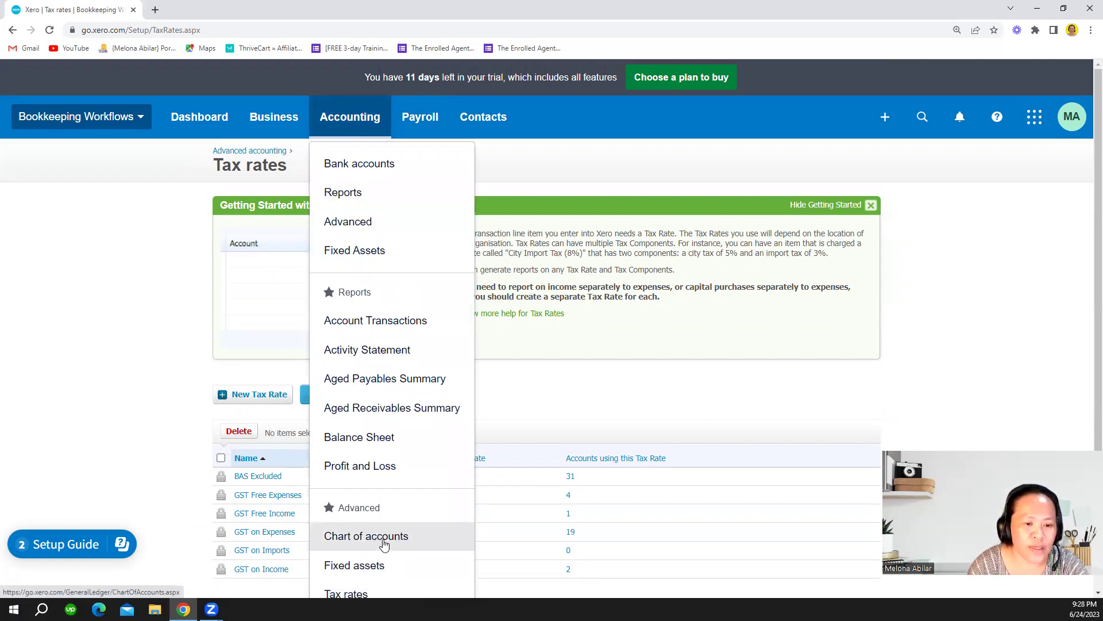
click(368, 229)
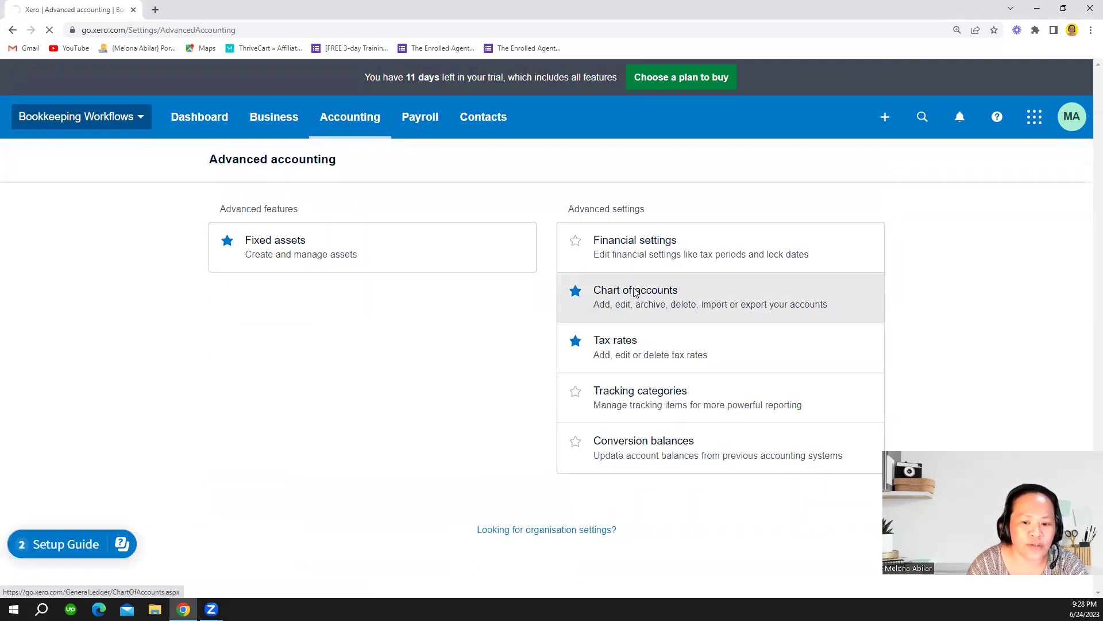
click(636, 293)
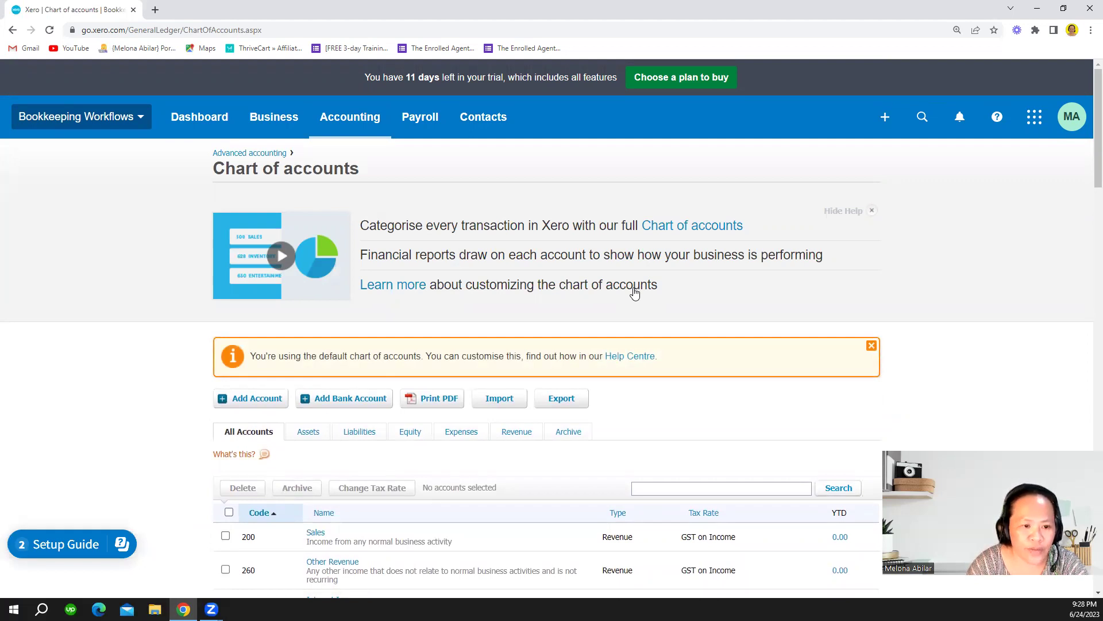
scroll(634, 293, down, 2)
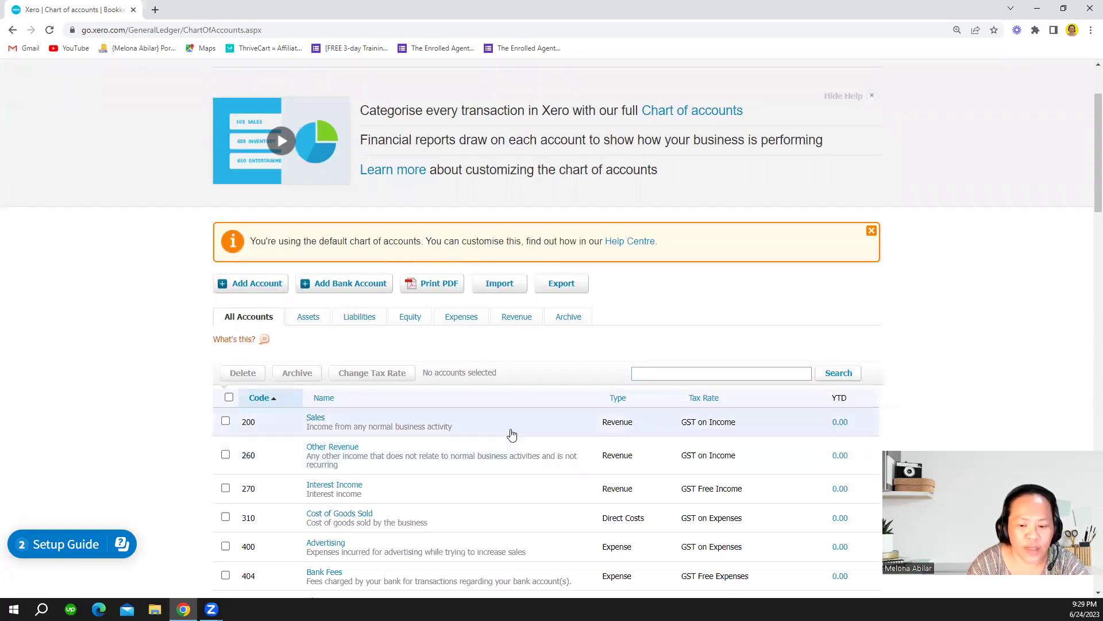
scroll(510, 437, down, 2)
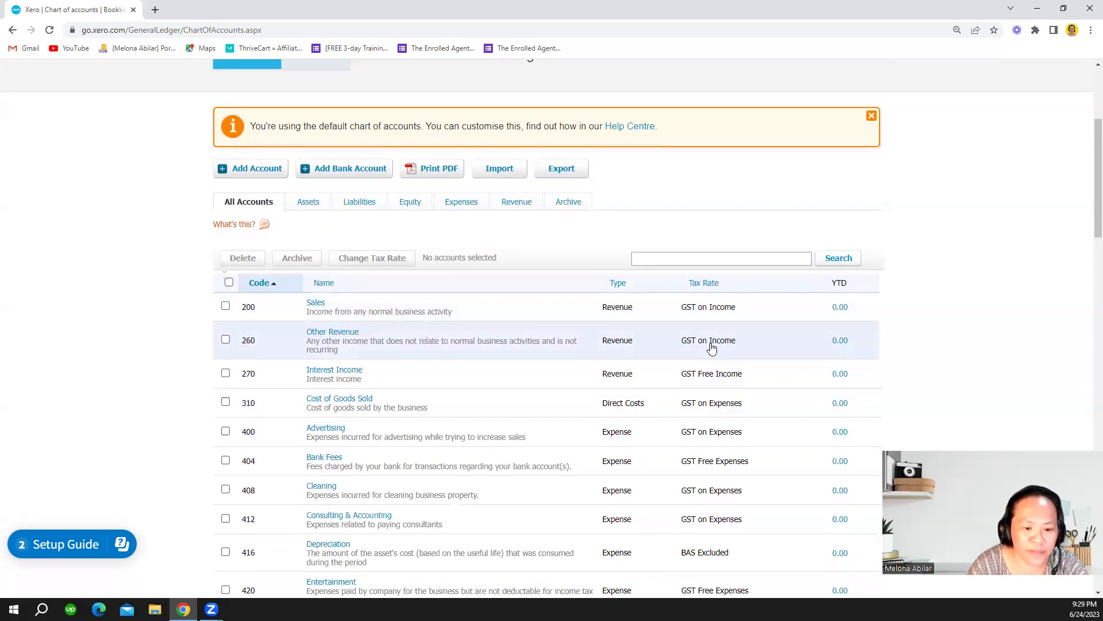
scroll(710, 349, down, 1)
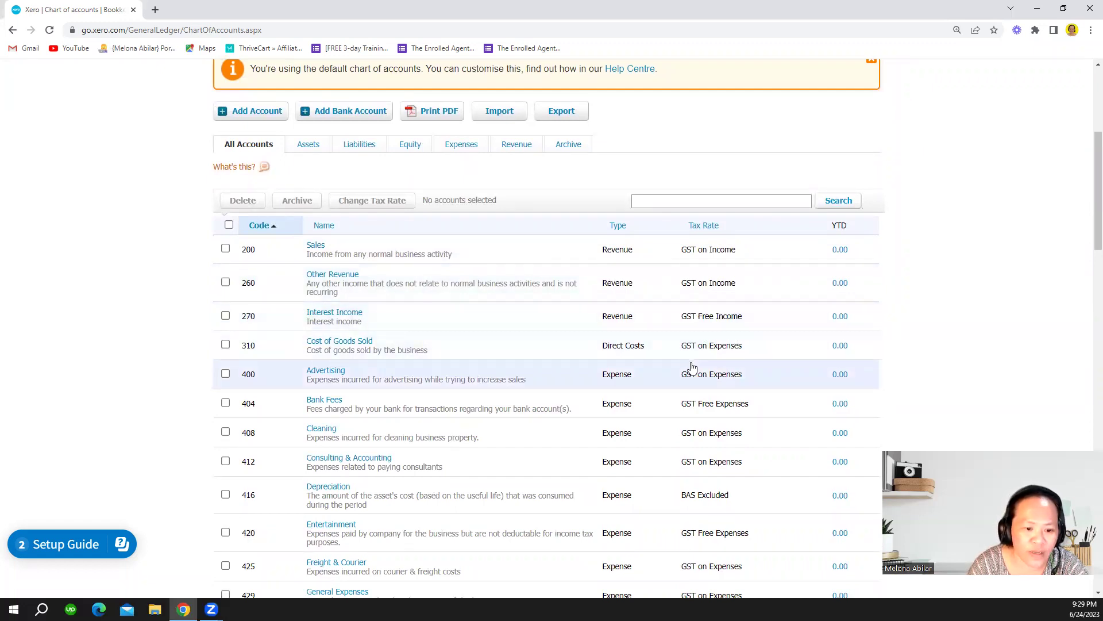
scroll(692, 368, down, 1)
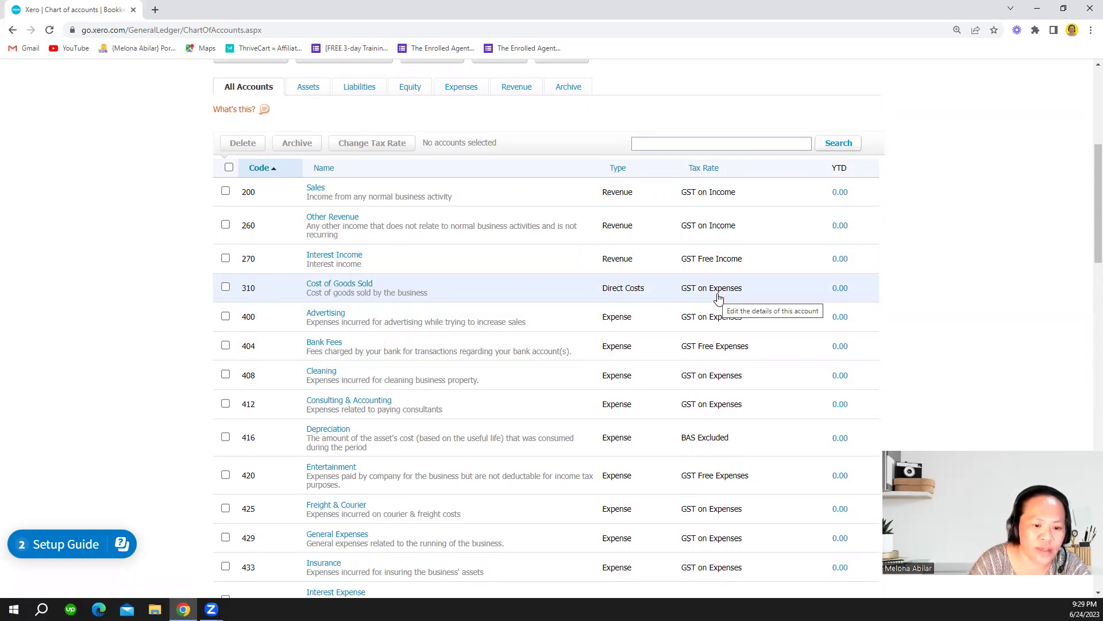
scroll(718, 297, down, 1)
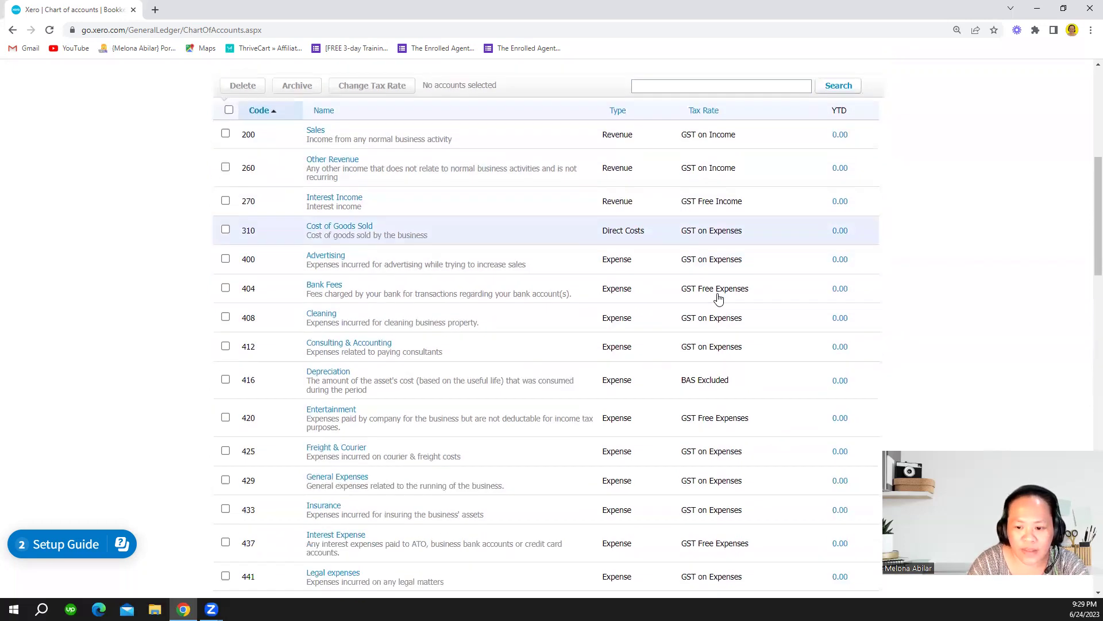
scroll(678, 298, down, 1)
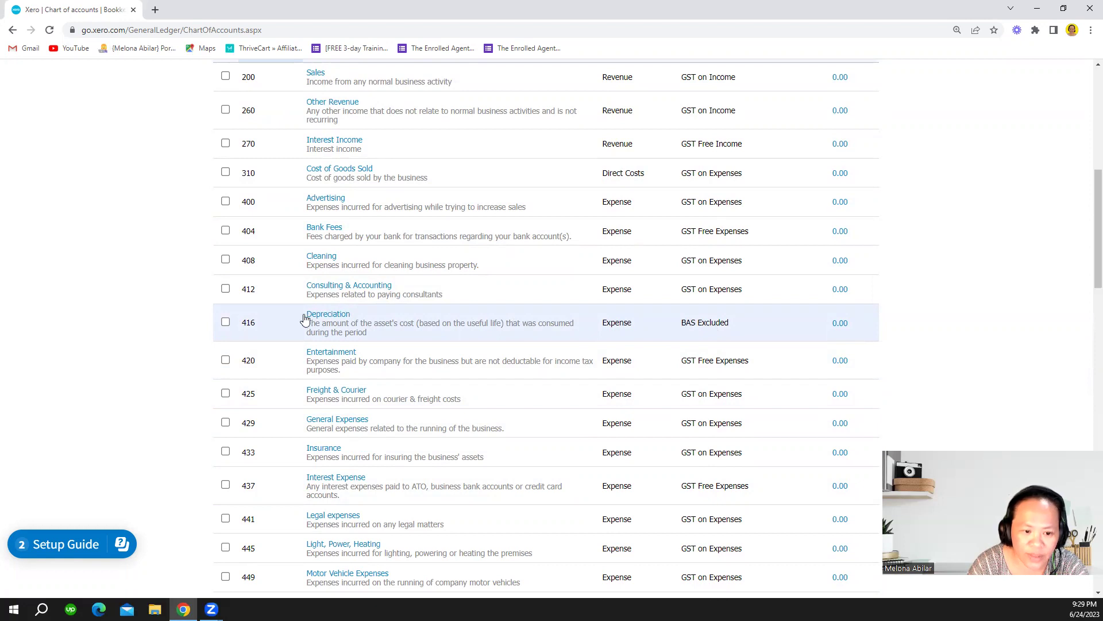
scroll(391, 349, down, 2)
scroll(391, 349, down, 5)
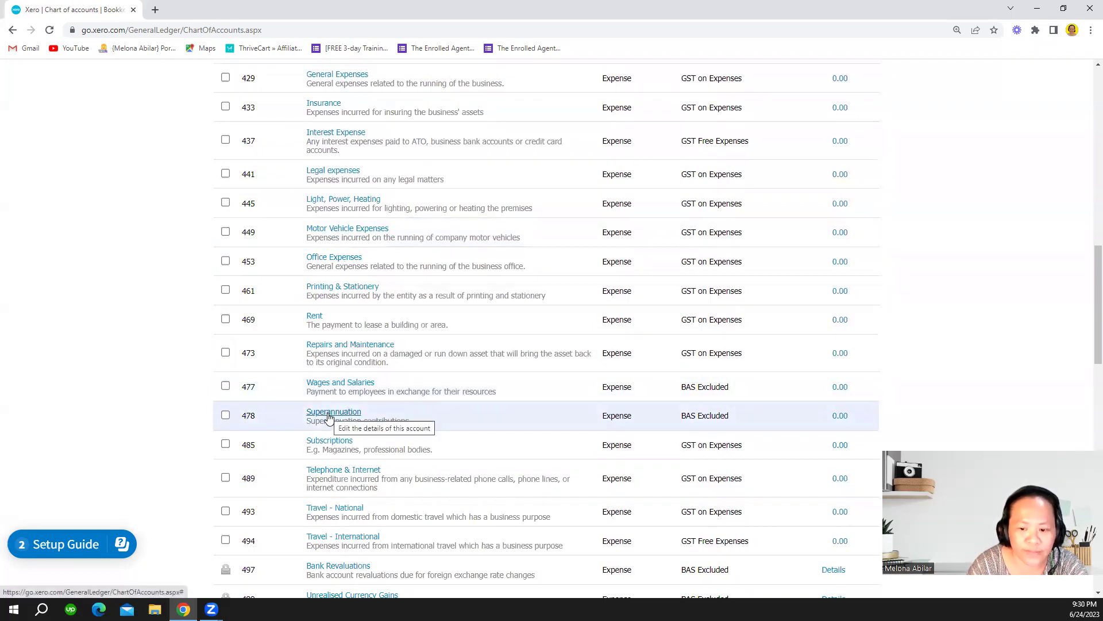
scroll(329, 417, down, 2)
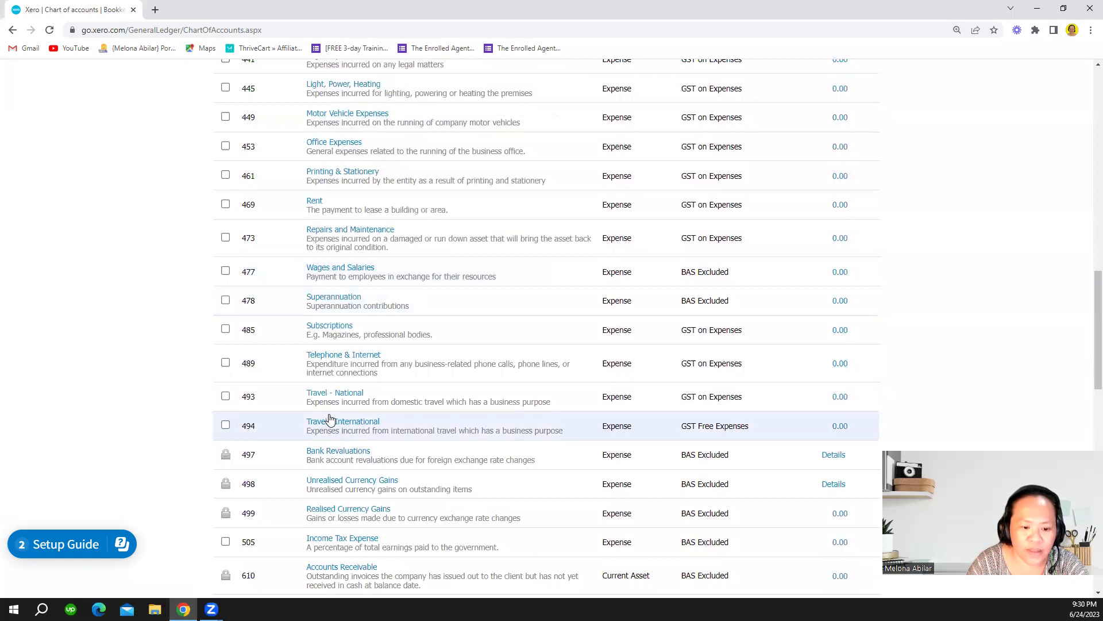
scroll(331, 417, down, 1)
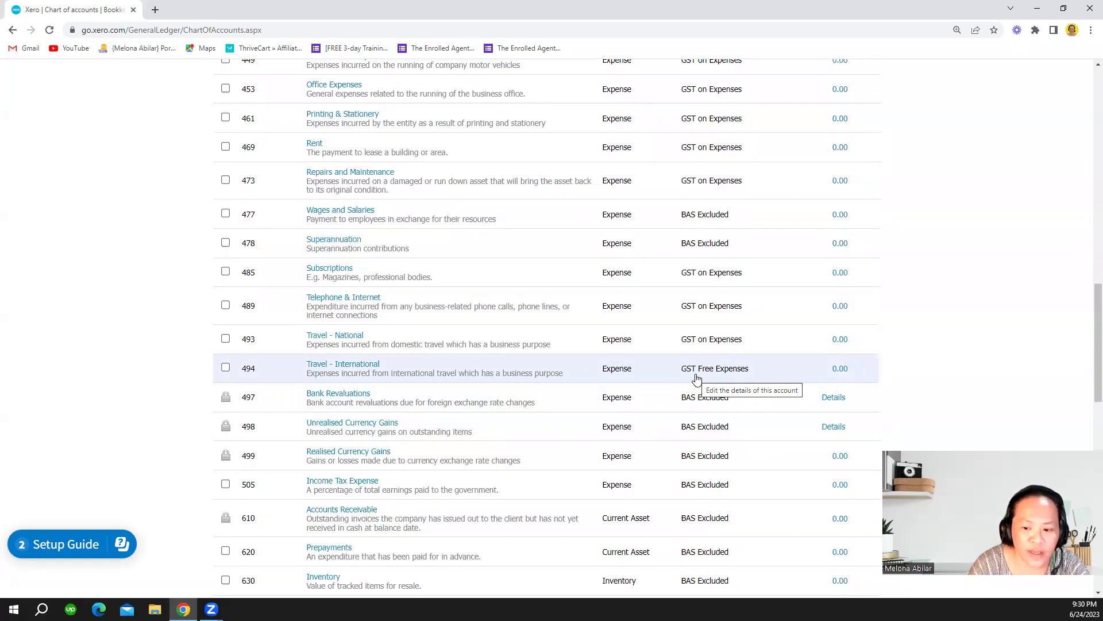
scroll(696, 378, down, 6)
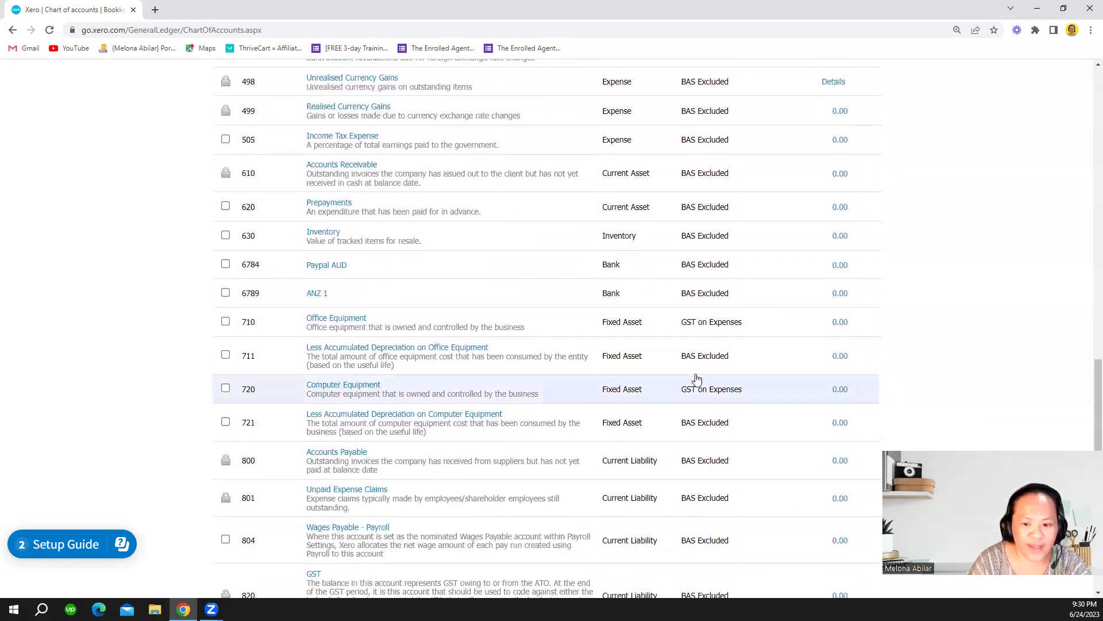
scroll(696, 378, up, 15)
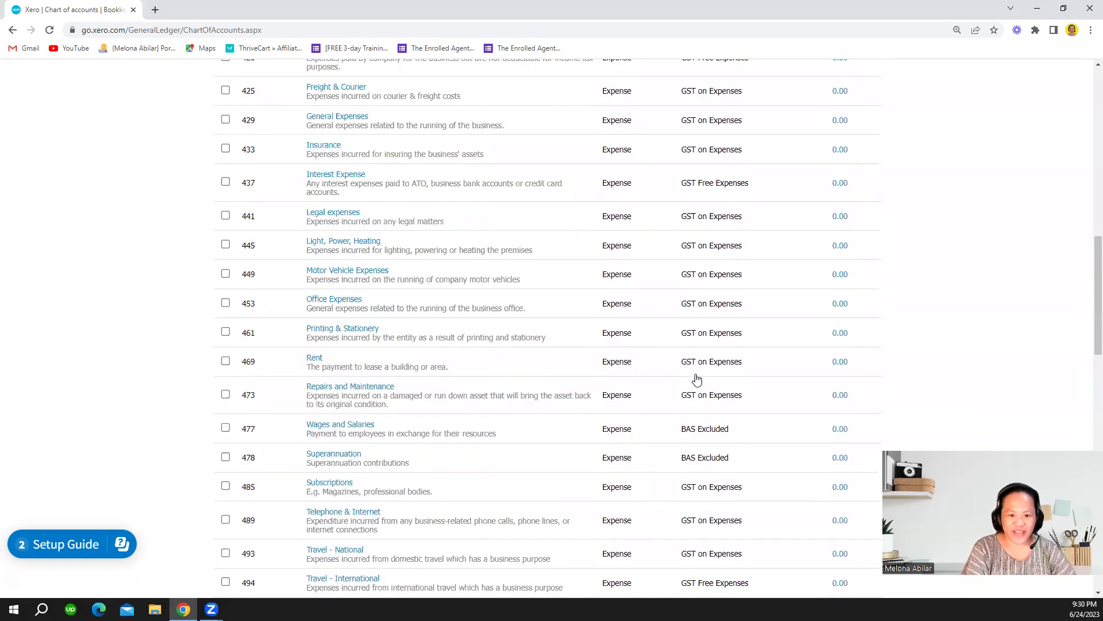
scroll(696, 379, up, 2)
scroll(696, 379, up, 3)
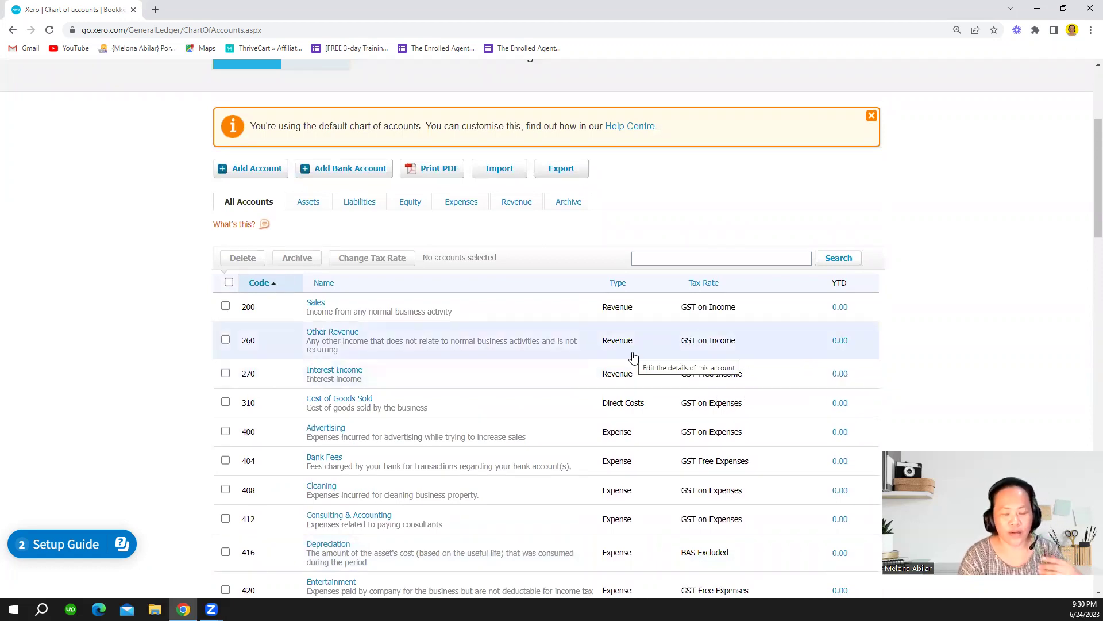
scroll(634, 358, up, 4)
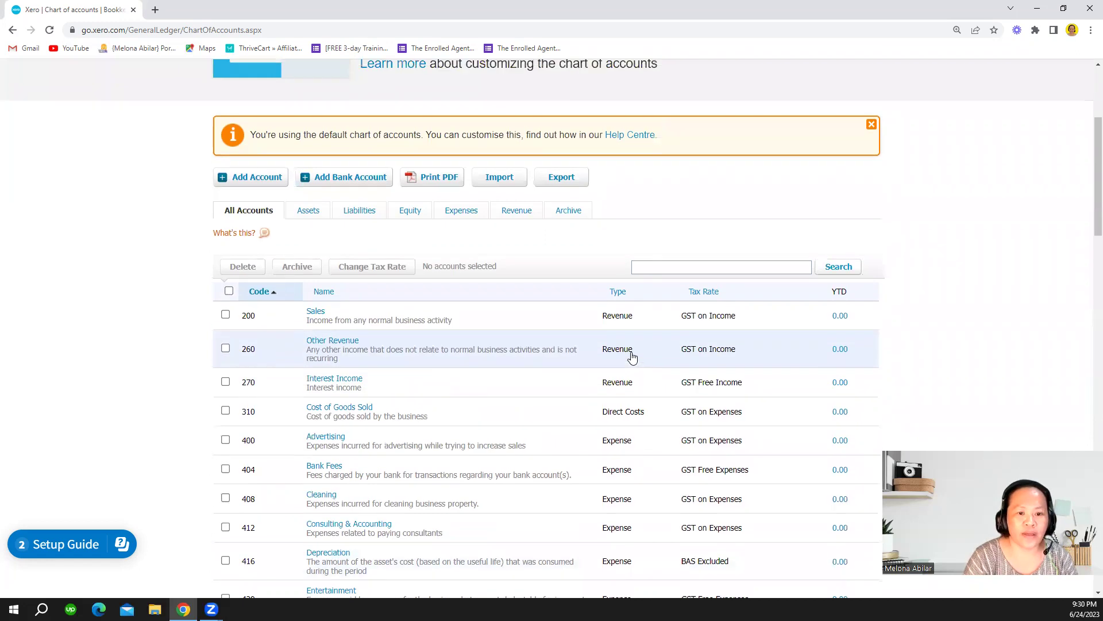
- Reopen Tax rates, showing BAS Excluded used by 31 accounts and GST on Expenses by 19
click(355, 118)
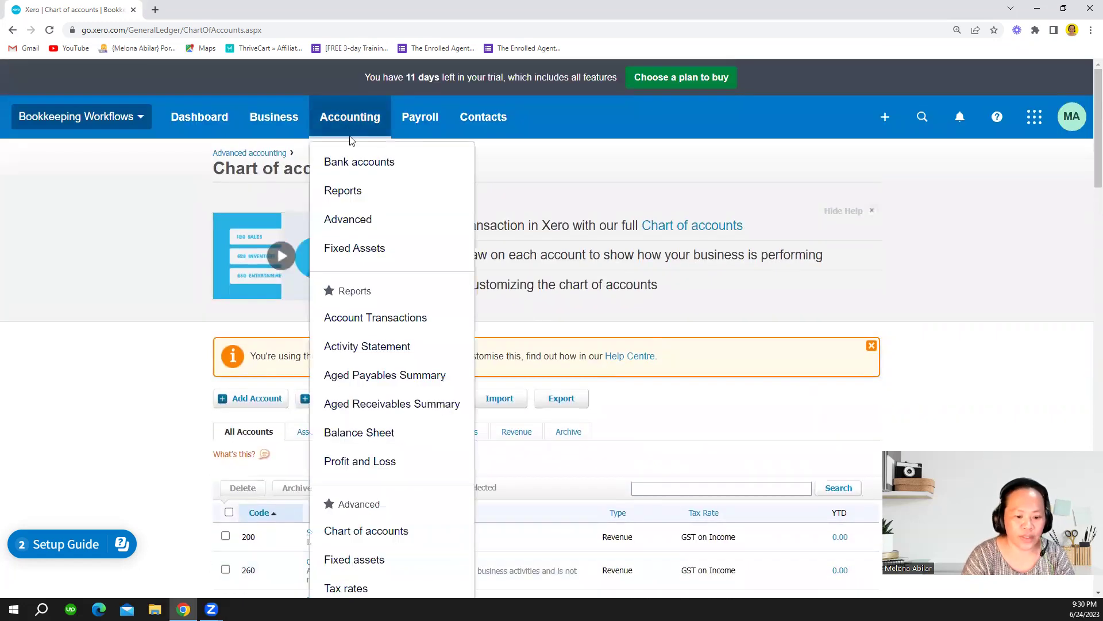
click(366, 217)
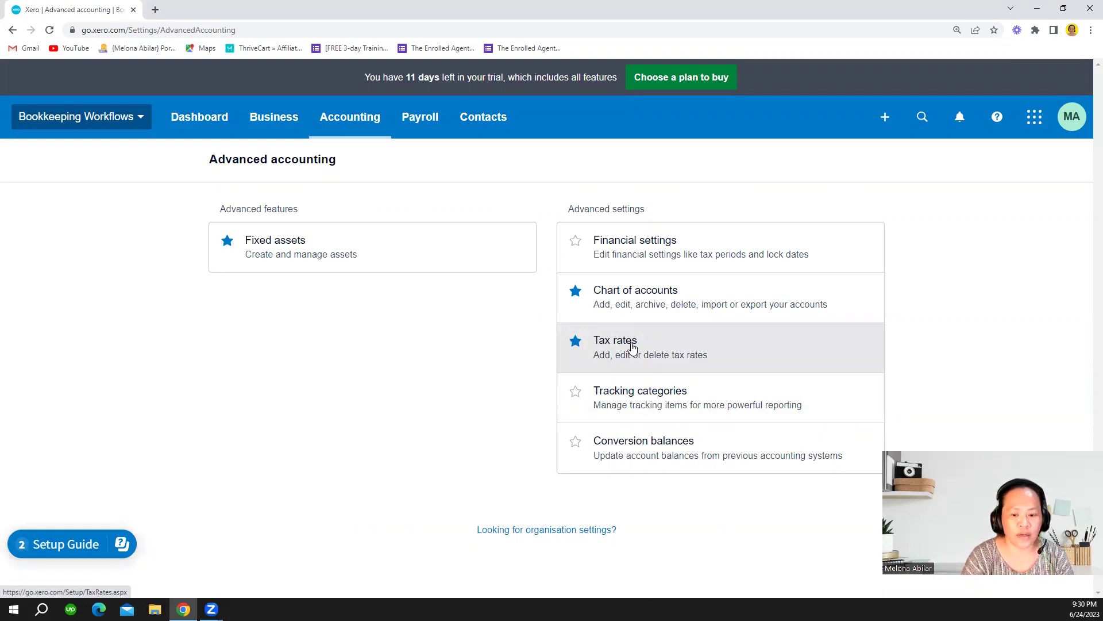
click(632, 348)
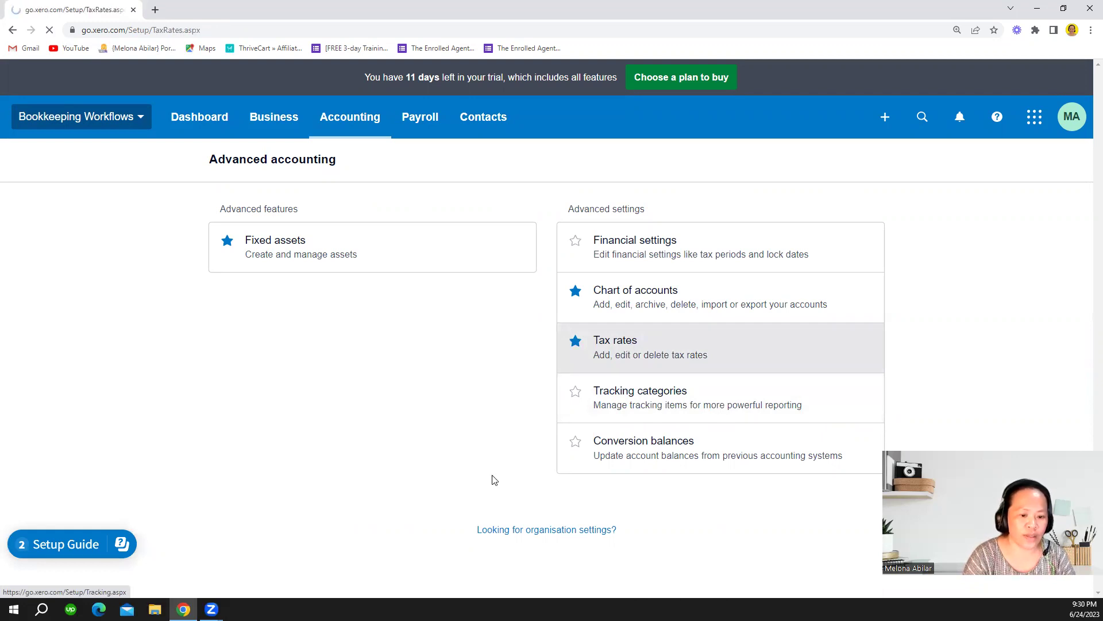
scroll(480, 498, down, 1)
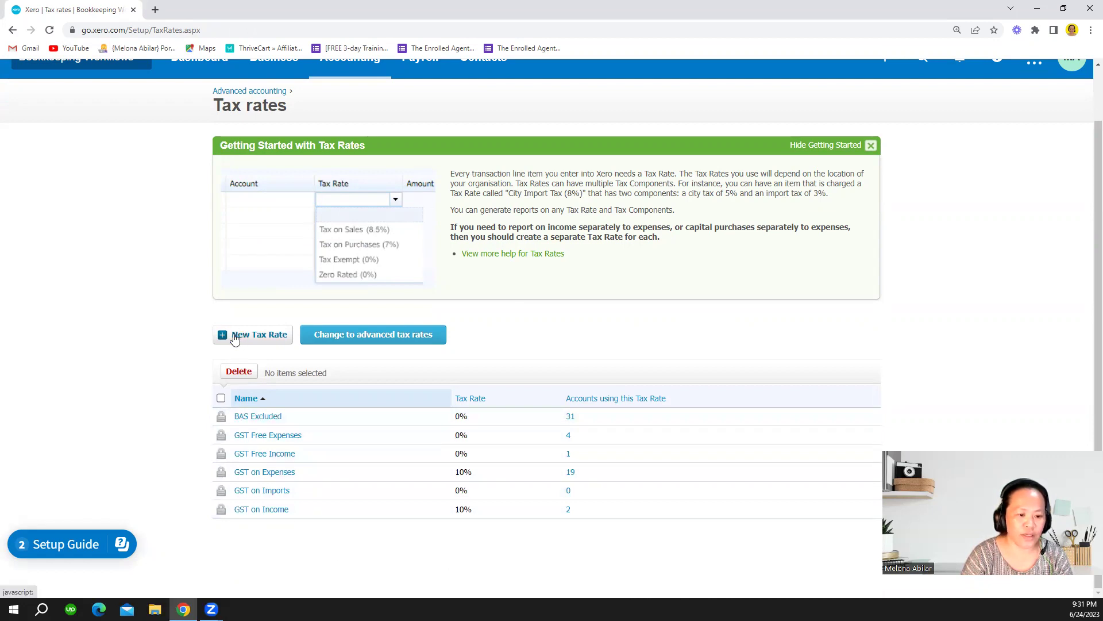
scroll(606, 598, up, 1)
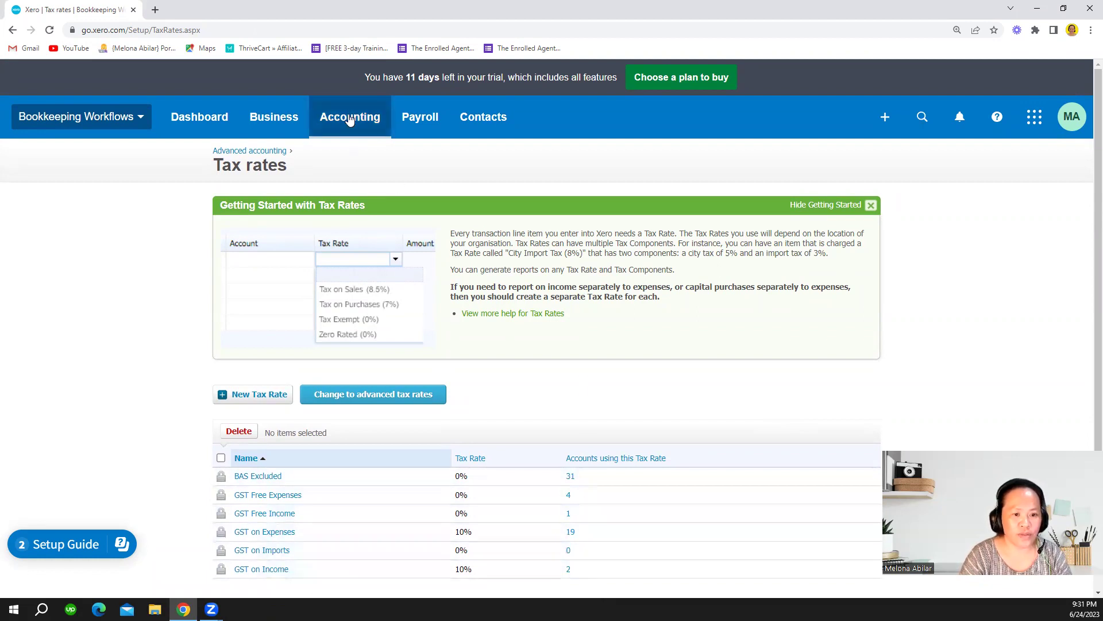
- Reopen the Chart of accounts, showing 200 Sales and 260 Other Revenue on GST on Income
click(350, 119)
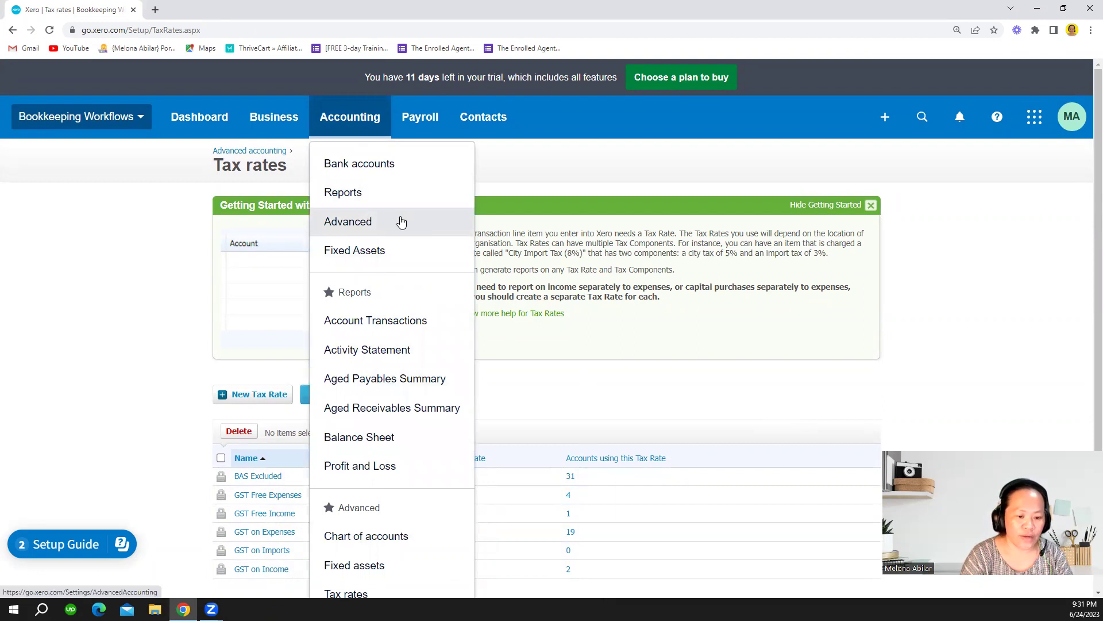
click(384, 538)
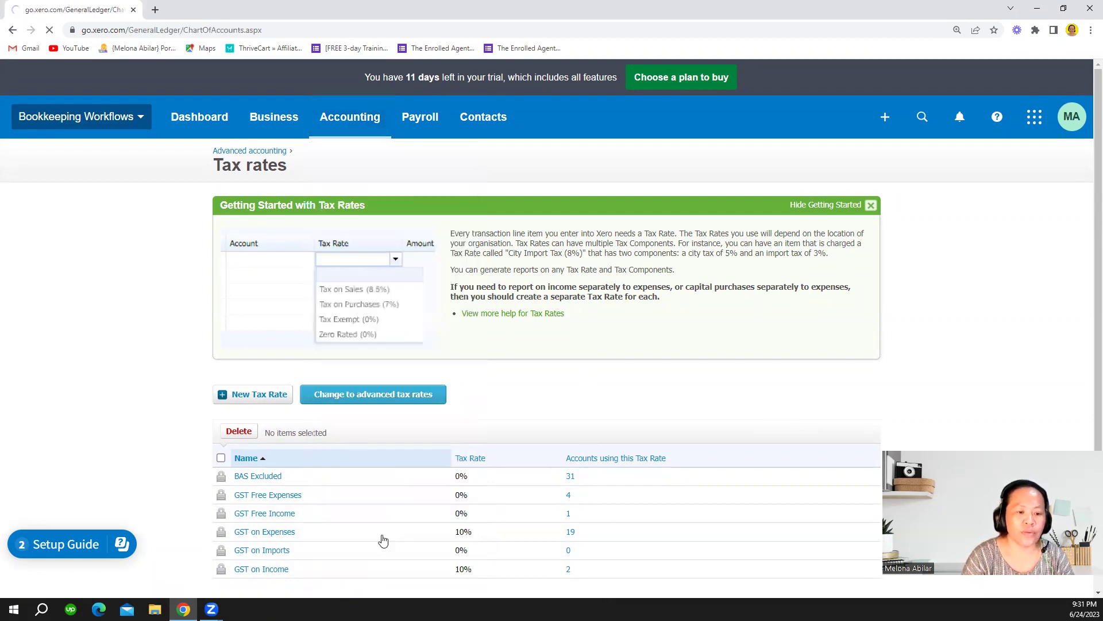
scroll(475, 510, down, 2)
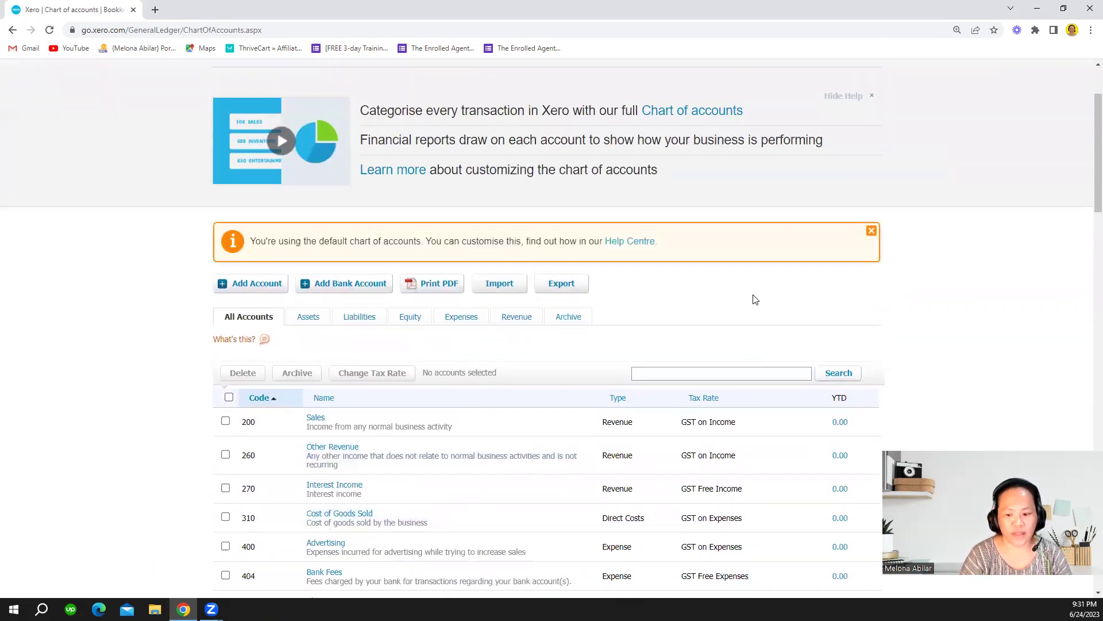